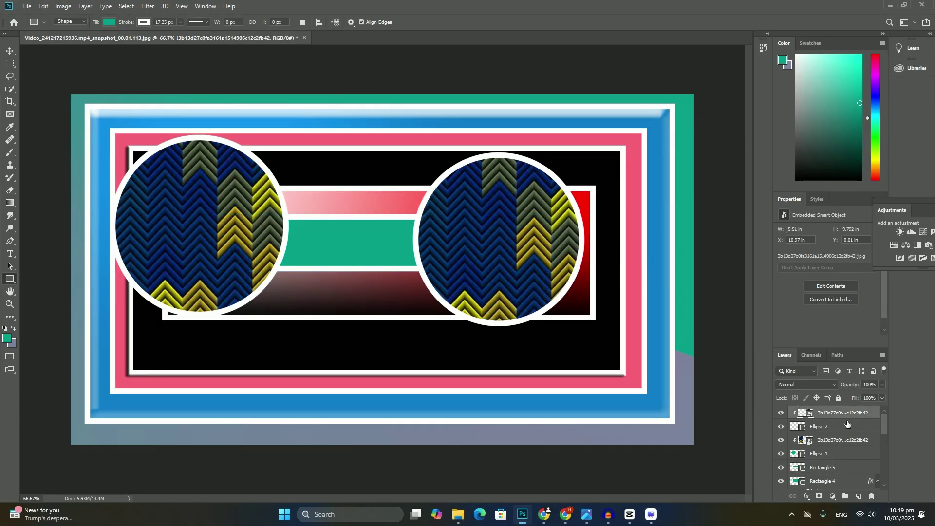
# Step: Undo the earlier artwork layers so only the teal-and-grey Background layer remains
pyautogui.hotkey('ctrl', 'z')
pyautogui.hotkey('ctrl', 'z')
pyautogui.hotkey('ctrl', 'z')
pyautogui.hotkey('ctrl', 'z')
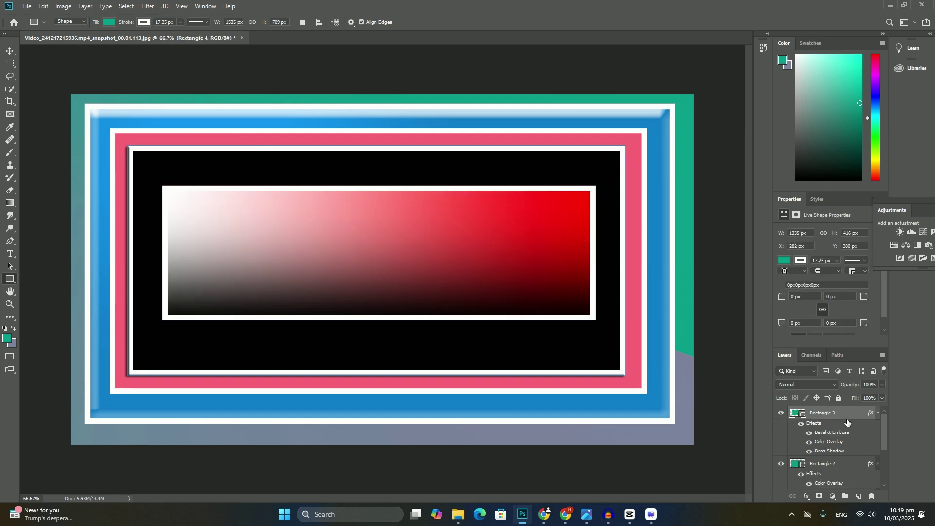
pyautogui.hotkey('ctrl', 'z')
pyautogui.hotkey('ctrl', 'z')
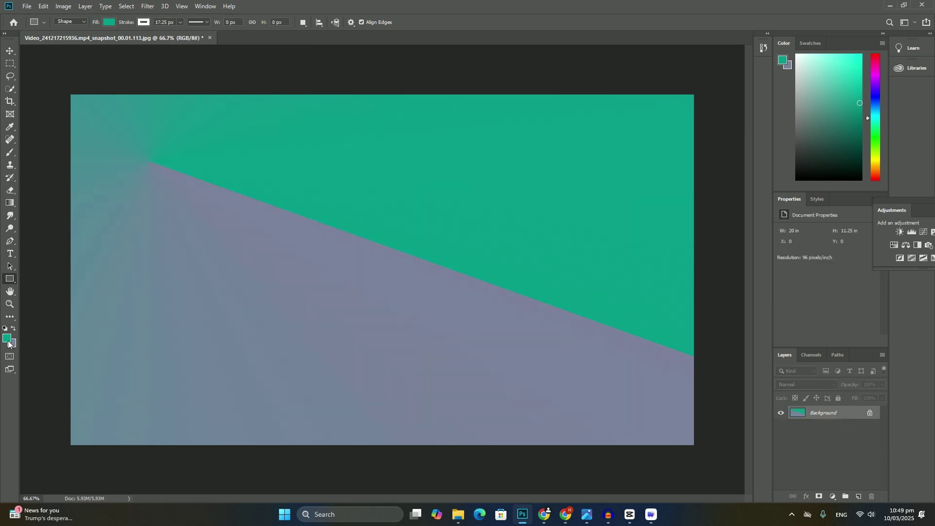
# Step: Fill the background with a diagonal purple foreground gradient
pyautogui.click(10, 344)
pyautogui.click(433, 187)
pyautogui.press('Return')
pyautogui.press('g')
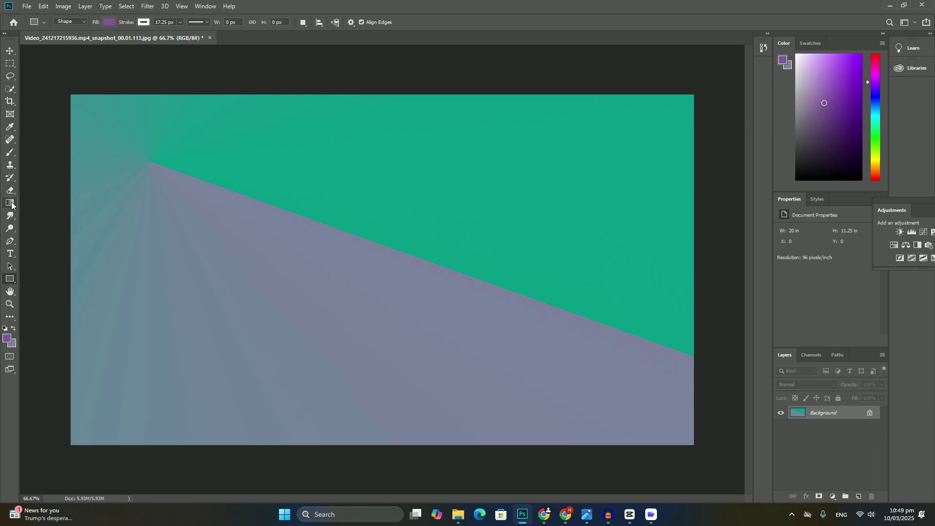
pyautogui.moveTo(154, 423); pyautogui.dragTo(560, 174)
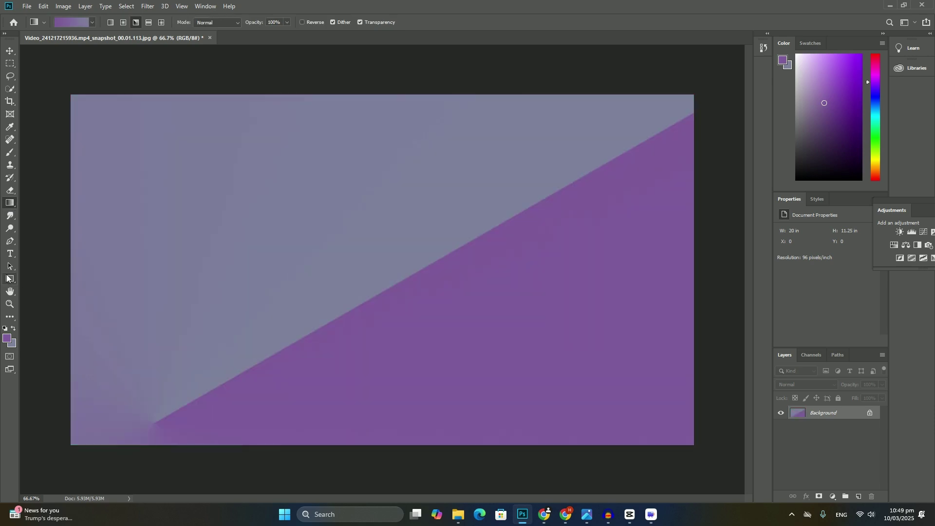
# Step: Draw a Cloud custom shape on the left, then begin File > Place Embedded
pyautogui.click(10, 278)
pyautogui.click(44, 325)
pyautogui.rightClick(261, 242)
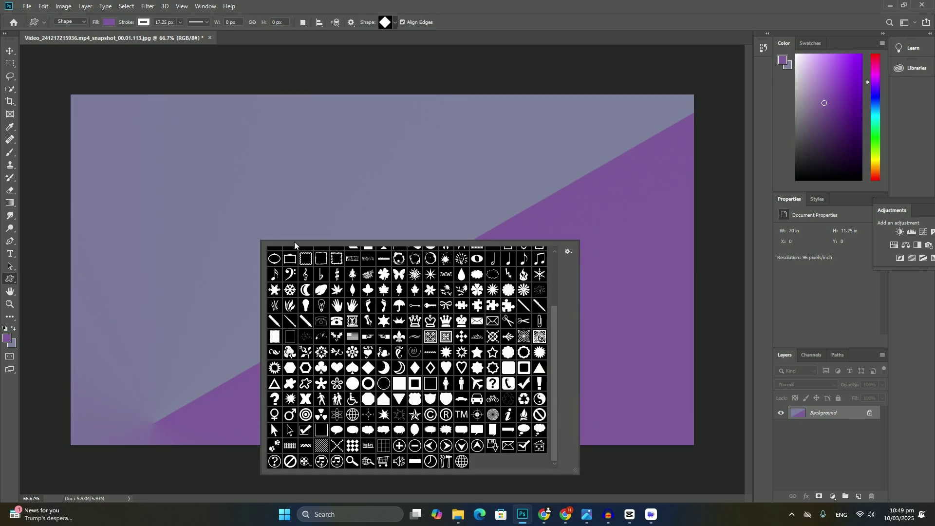
pyautogui.click(477, 274)
pyautogui.moveTo(130, 148); pyautogui.dragTo(321, 345)
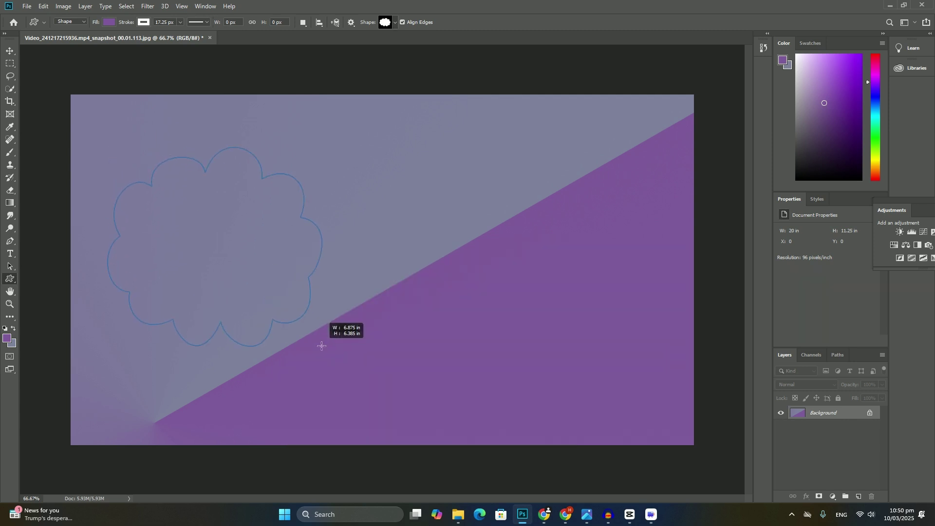
pyautogui.click(27, 7)
pyautogui.click(52, 190)
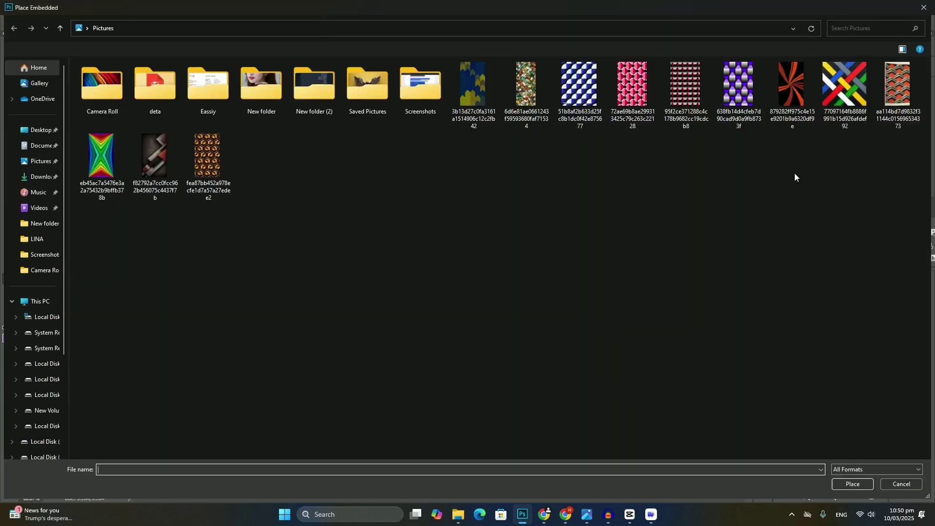
# Step: Place the stained-glass image, enlarge it over the left cloud, and clip it to the cloud
pyautogui.doubleClick(526, 84)
pyautogui.moveTo(358, 293); pyautogui.dragTo(154, 271)
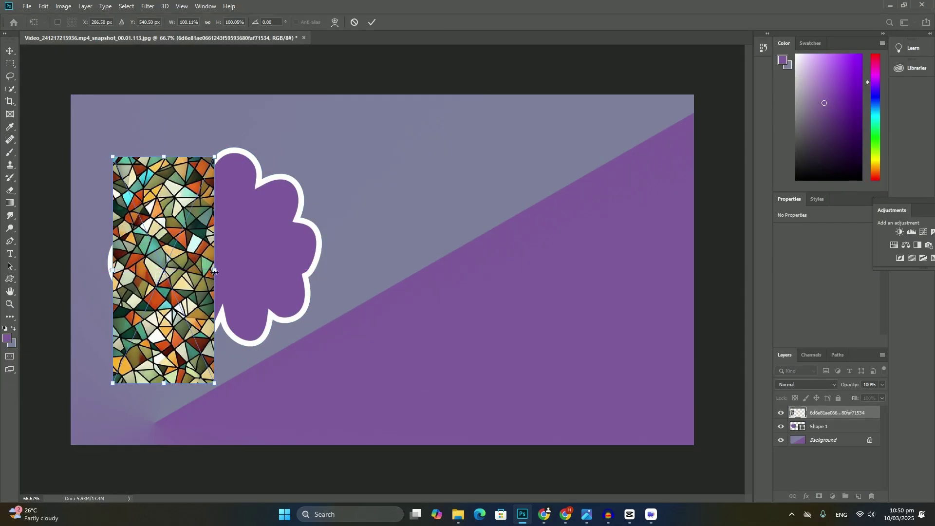
pyautogui.moveTo(215, 271); pyautogui.dragTo(317, 271)
pyautogui.press('Return')
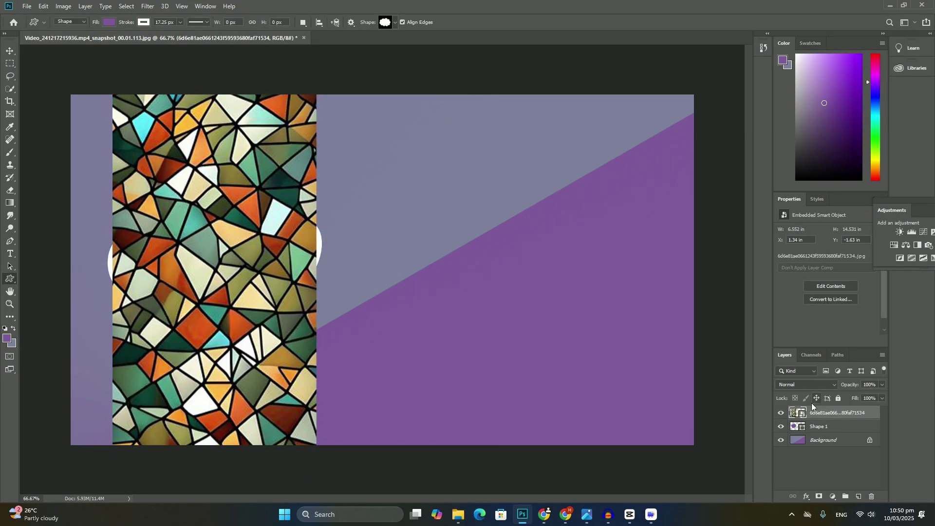
pyautogui.rightClick(818, 415)
pyautogui.click(841, 213)
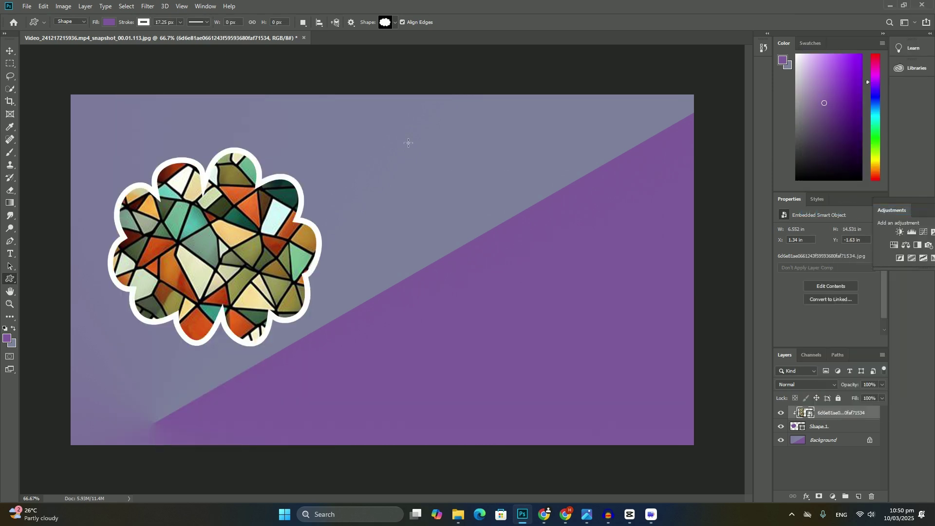
# Step: Draw a second cloud on the right and place the stained-glass image again
pyautogui.moveTo(390, 135)
pyautogui.mouseDown()
pyautogui.moveTo(599, 348)
pyautogui.moveTo(585, 346)
pyautogui.mouseUp()
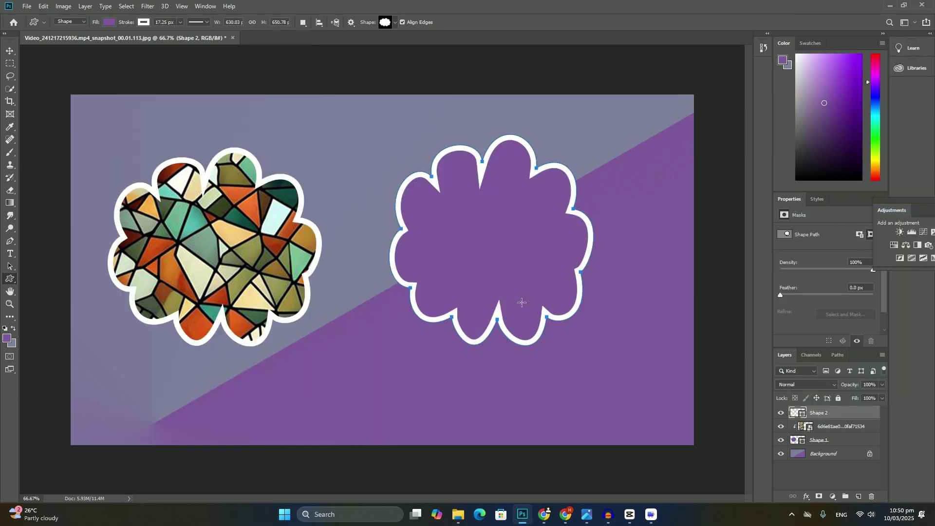
pyautogui.click(26, 6)
pyautogui.click(66, 191)
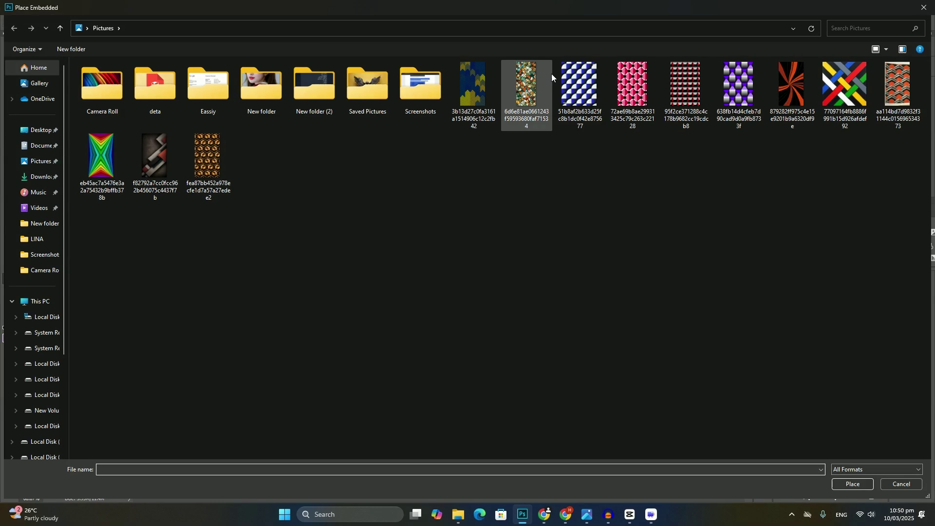
pyautogui.doubleClick(512, 84)
# Step: Fit the image over the right cloud, clip it there, and select the Background layer
pyautogui.moveTo(414, 208)
pyautogui.mouseDown()
pyautogui.moveTo(567, 212)
pyautogui.moveTo(569, 223)
pyautogui.mouseUp()
pyautogui.moveTo(486, 270); pyautogui.dragTo(386, 284)
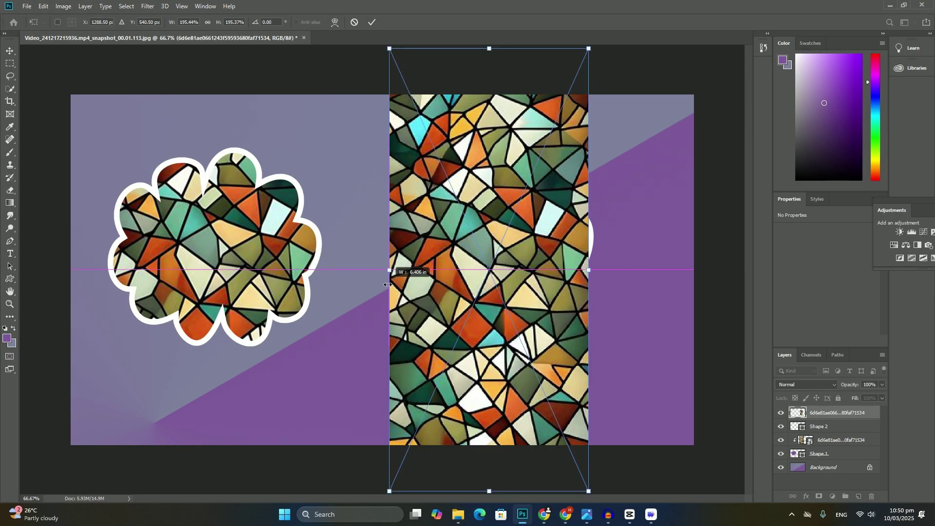
pyautogui.press('Return')
pyautogui.rightClick(825, 413)
pyautogui.click(842, 208)
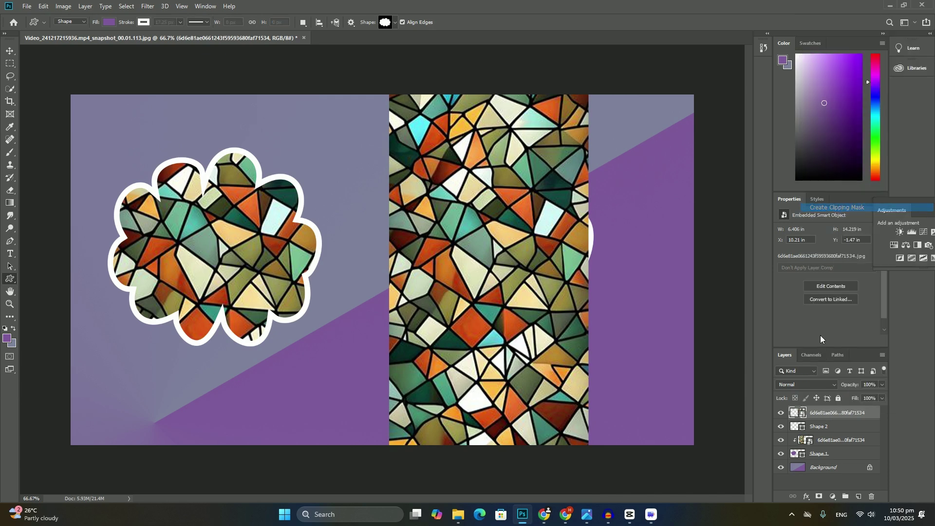
pyautogui.click(821, 468)
# Step: Draw a blue-styled outer rectangle and a black bevelled rectangle inside it
pyautogui.rightClick(10, 279)
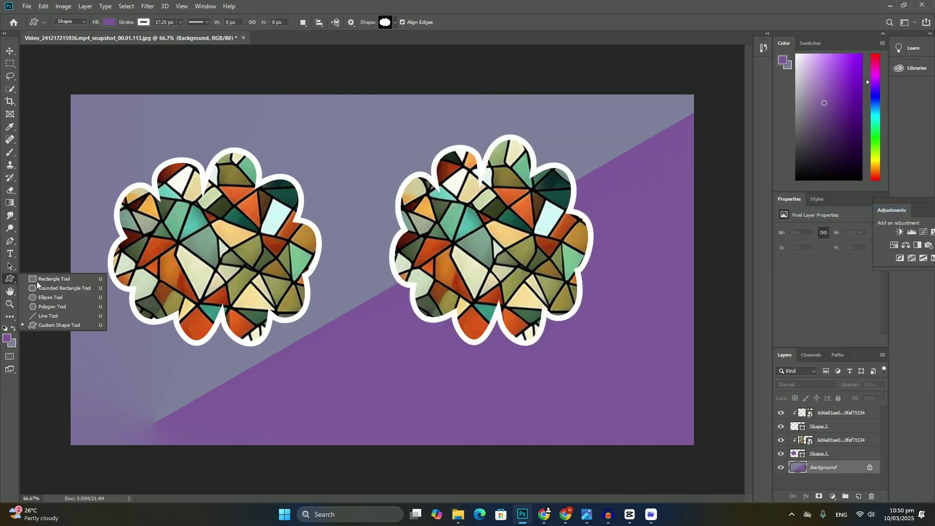
pyautogui.click(45, 278)
pyautogui.moveTo(668, 404); pyautogui.dragTo(671, 414)
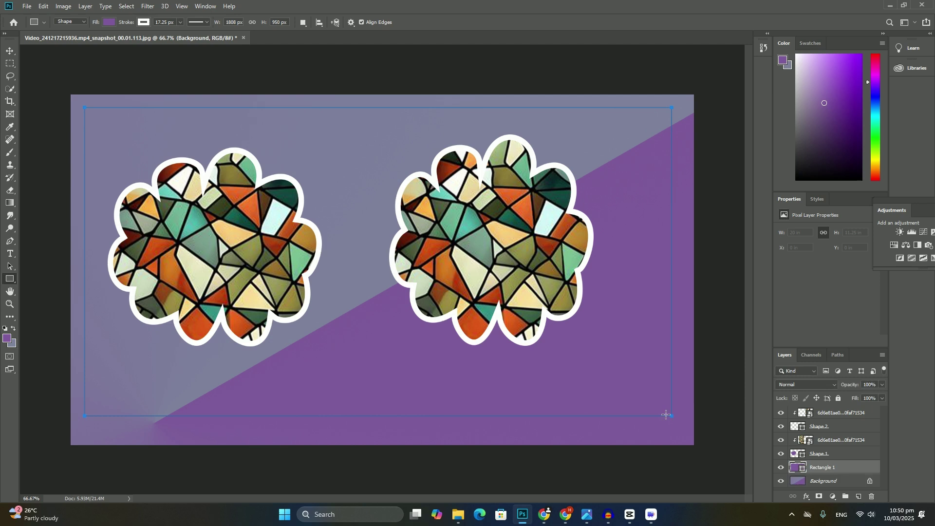
pyautogui.click(817, 199)
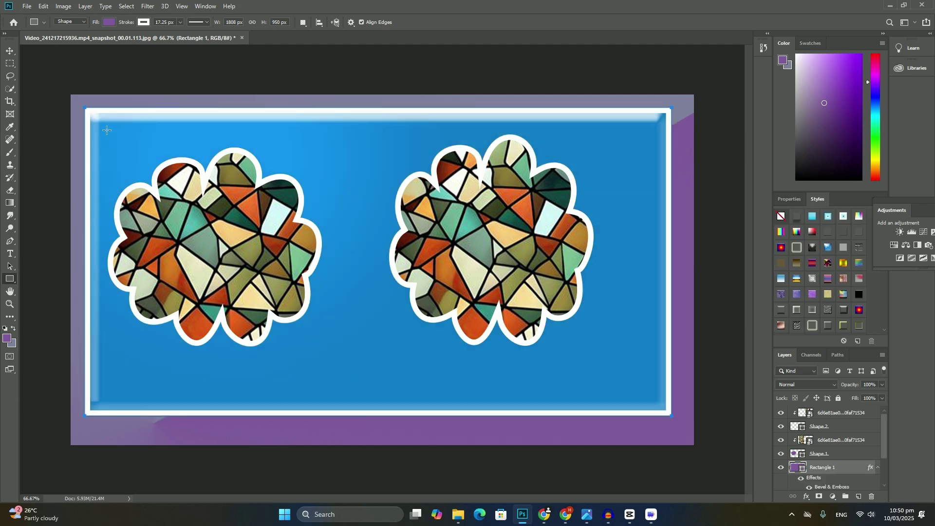
pyautogui.moveTo(104, 126); pyautogui.dragTo(579, 391)
pyautogui.moveTo(639, 377); pyautogui.dragTo(644, 376)
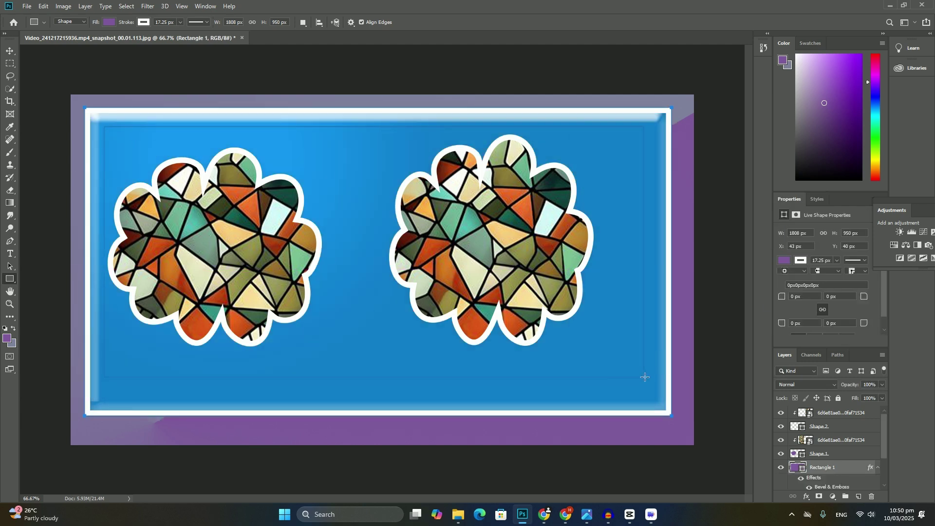
pyautogui.click(817, 199)
pyautogui.click(858, 293)
# Step: Add a red gradient rectangle inside the black one and a cyan gradient band between the clouds
pyautogui.moveTo(129, 149)
pyautogui.mouseDown()
pyautogui.moveTo(400, 313)
pyautogui.moveTo(622, 339)
pyautogui.moveTo(614, 342)
pyautogui.mouseUp()
pyautogui.click(817, 200)
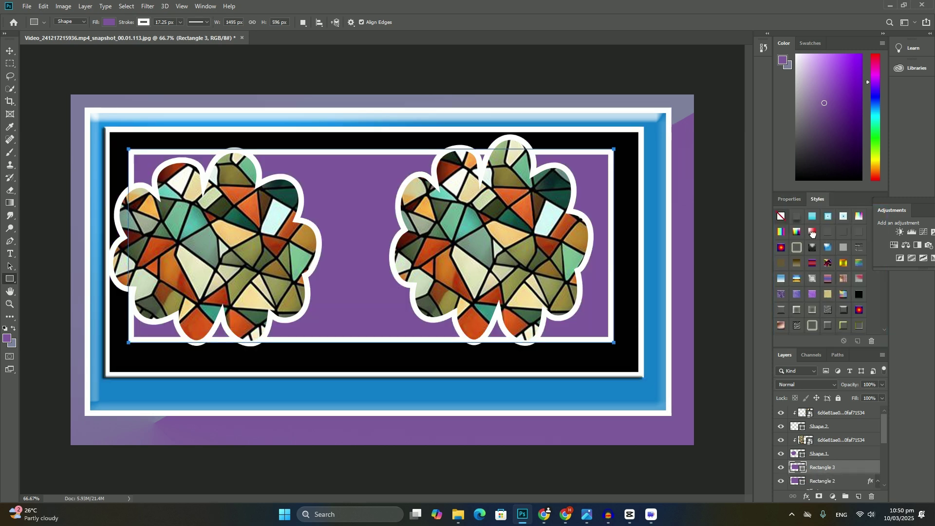
pyautogui.click(812, 262)
pyautogui.moveTo(202, 188); pyautogui.dragTo(487, 281)
pyautogui.click(817, 198)
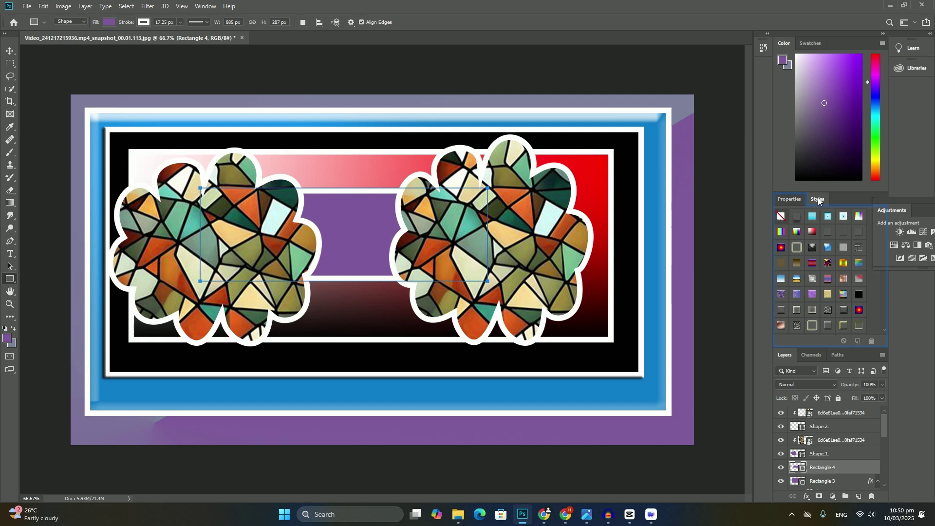
pyautogui.click(819, 217)
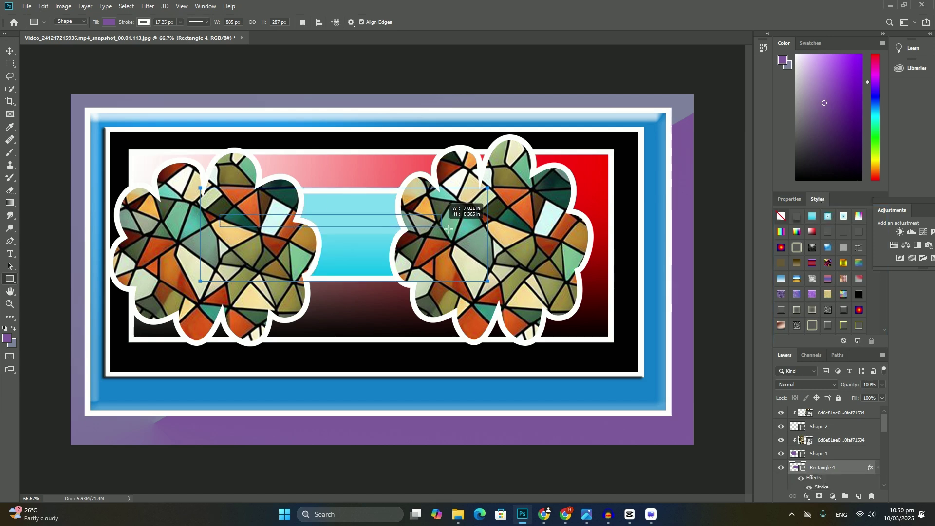